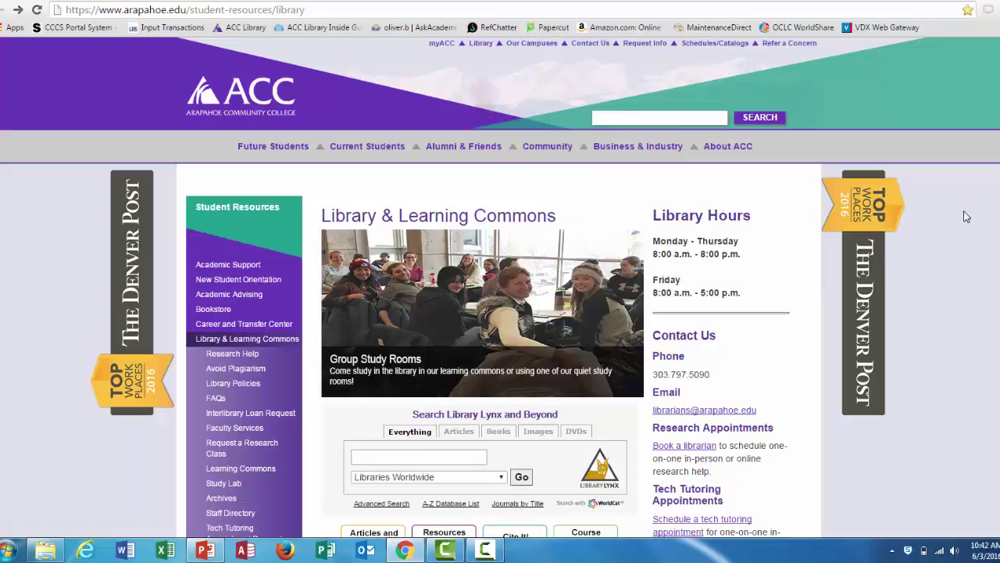
# Step: Open the Articles and Databases guide from the Arapahoe Community College library page
pyautogui.scroll(-3, 501, 289)
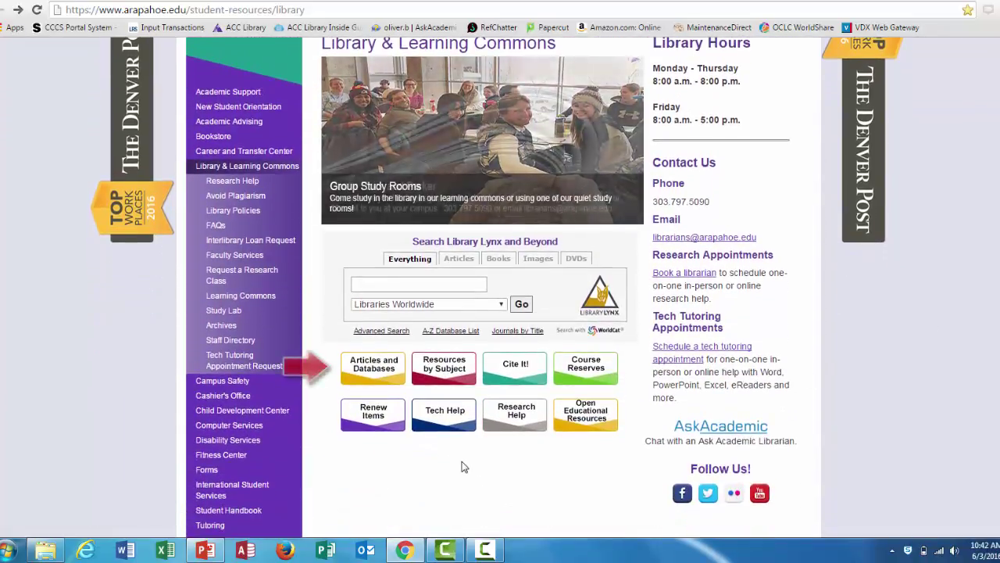
pyautogui.click(372, 372)
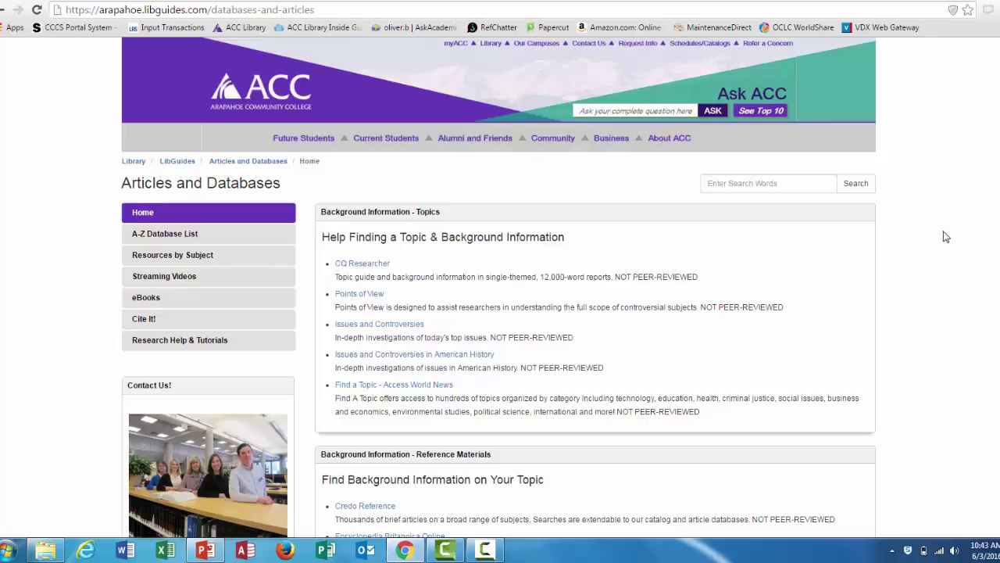
# Step: Open Academic Search Complete (EBSCO) from the Scholarly Articles - General list
pyautogui.scroll(-3, 500, 313)
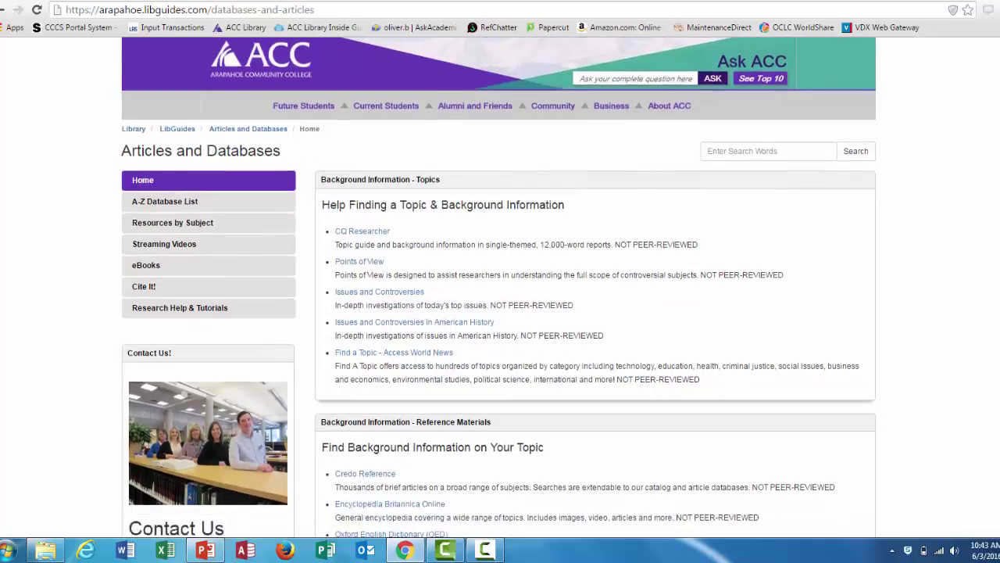
pyautogui.scroll(-4, 846, 313)
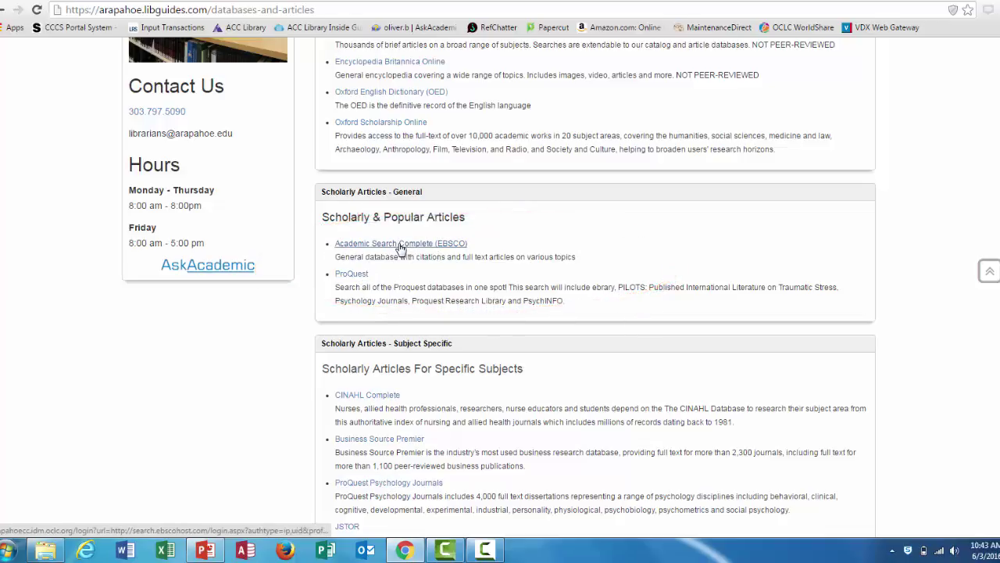
pyautogui.click(400, 245)
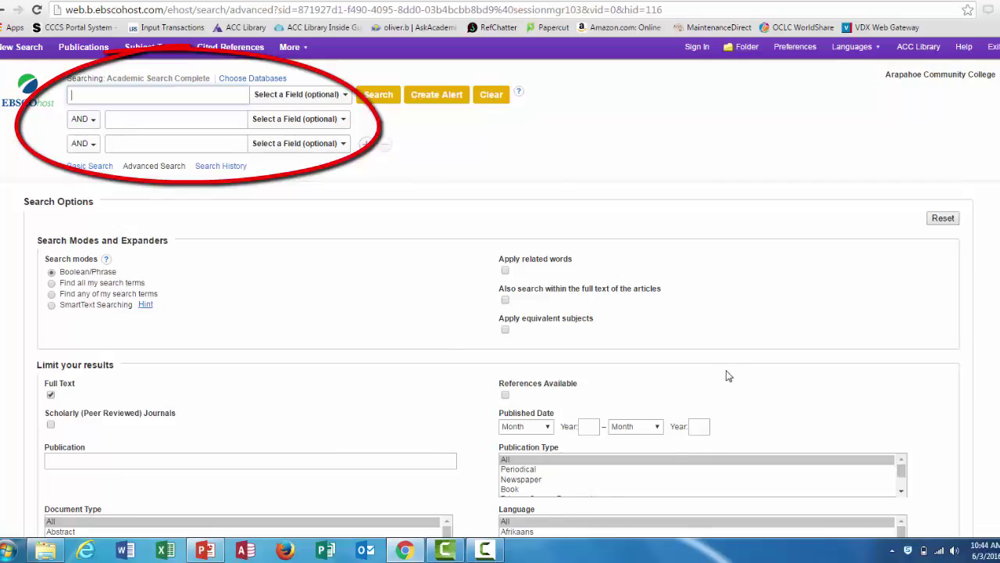
# Step: Search Academic Search Complete for 'fracking' in TX All Text, returning 6,483 results
pyautogui.click(318, 101)
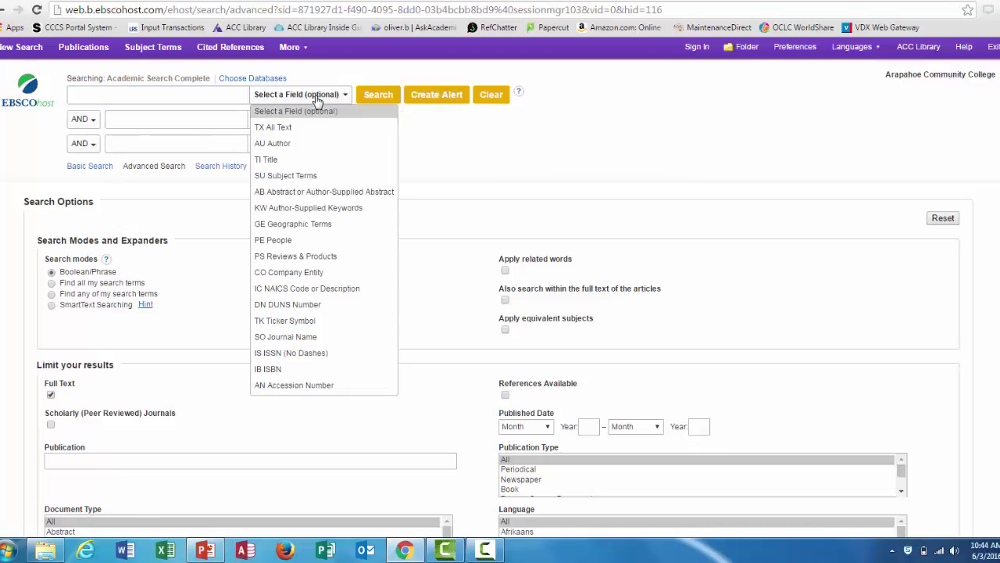
pyautogui.click(282, 128)
pyautogui.click(218, 95)
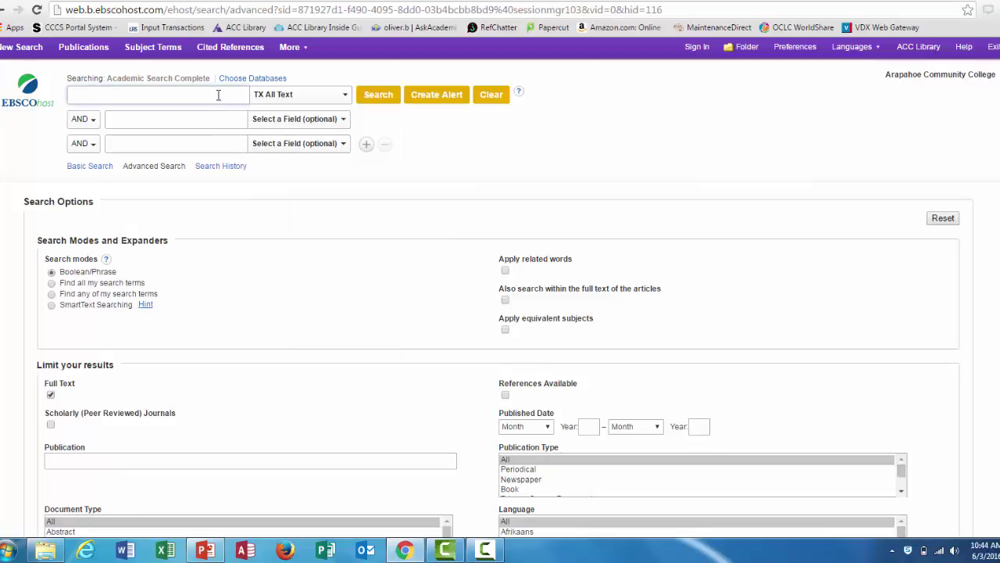
pyautogui.write('fracking')
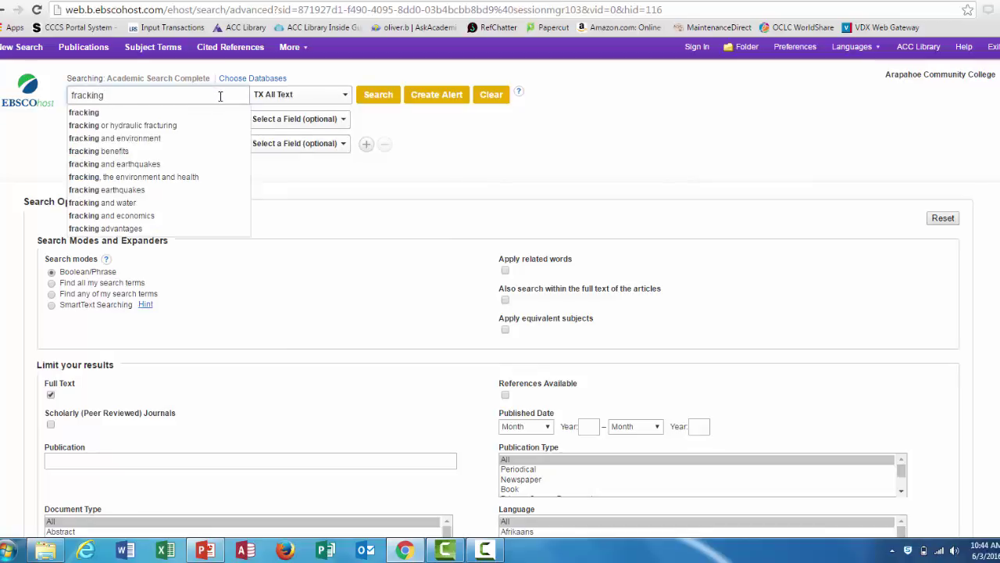
pyautogui.click(359, 198)
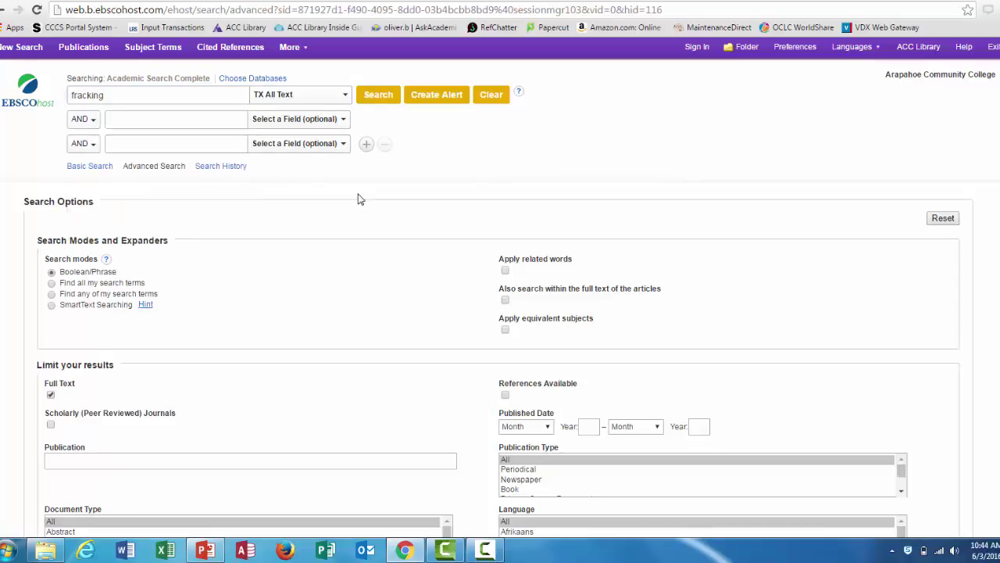
pyautogui.click(381, 100)
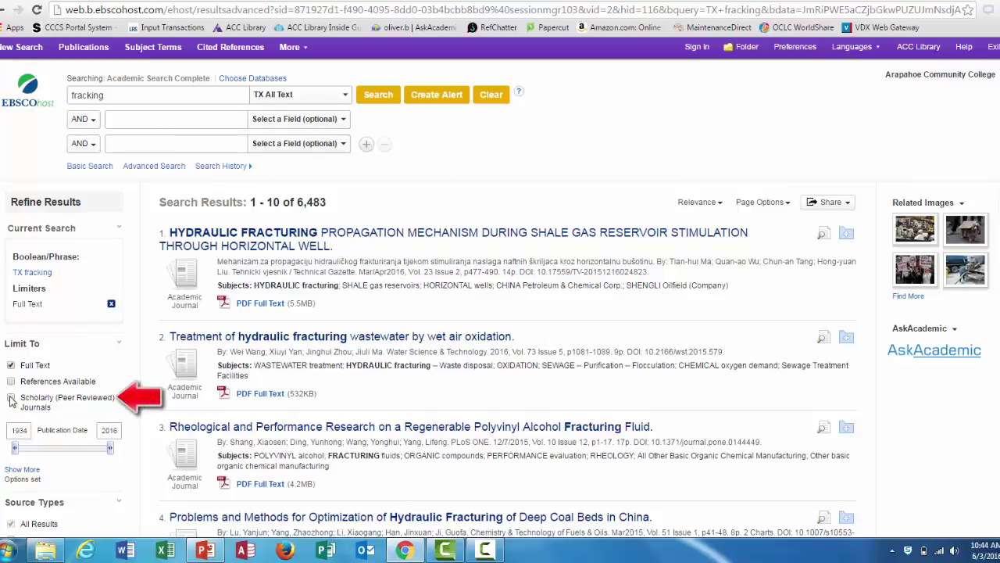
# Step: Limit the fracking results to Scholarly (Peer Reviewed) Journals, leaving 2,453 articles
pyautogui.click(11, 398)
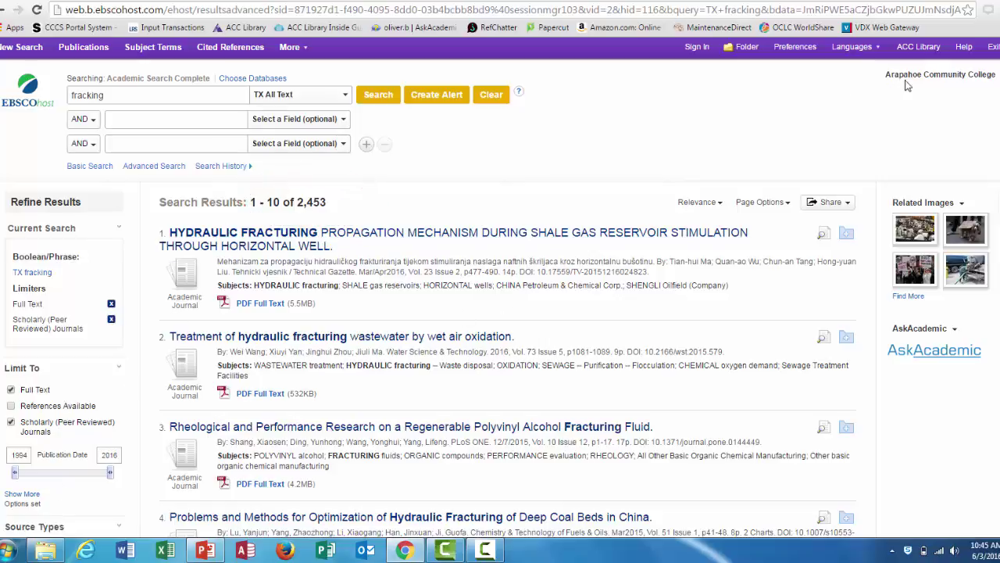
pyautogui.scroll(-5, 500, 313)
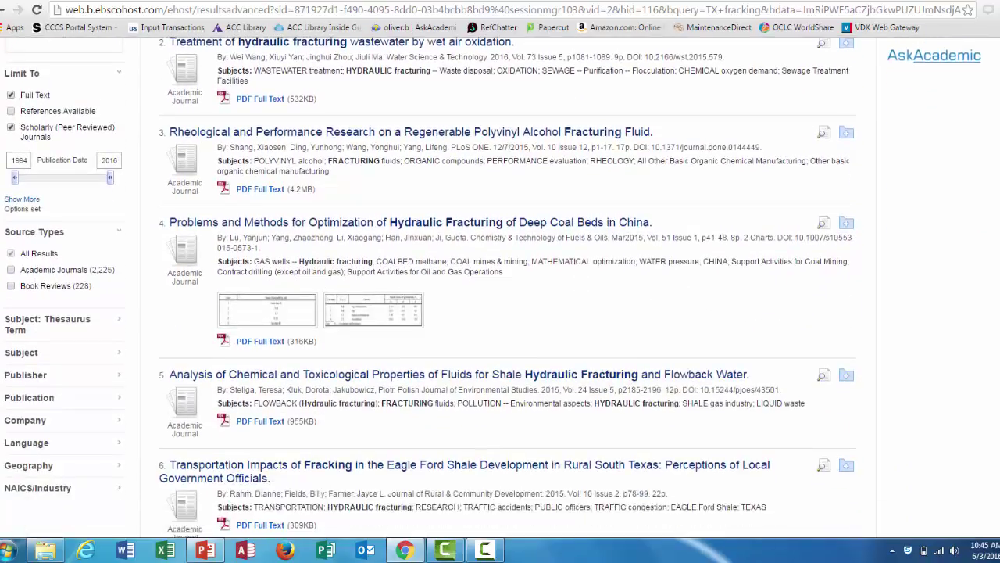
pyautogui.scroll(1, 164, 286)
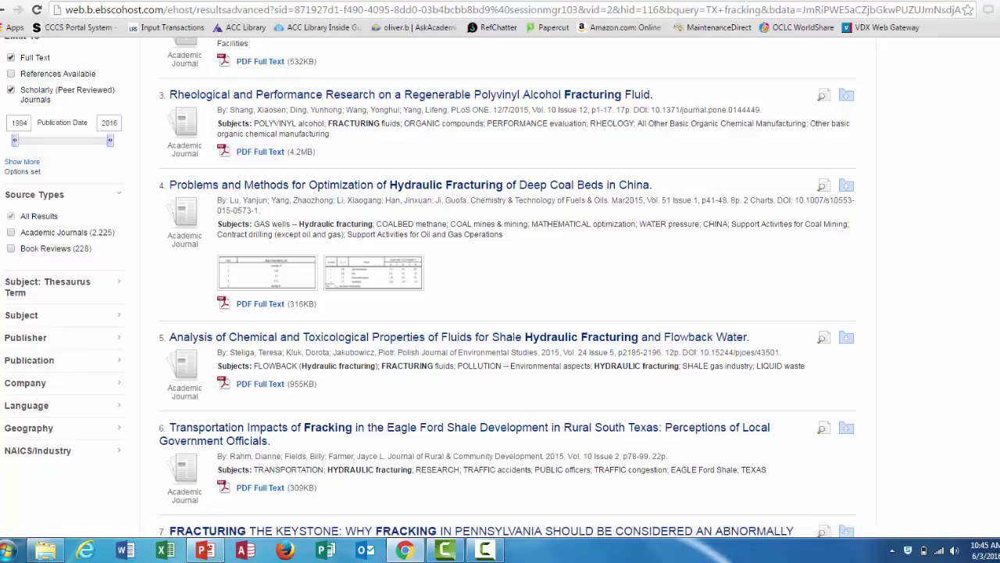
pyautogui.scroll(4, 375, 226)
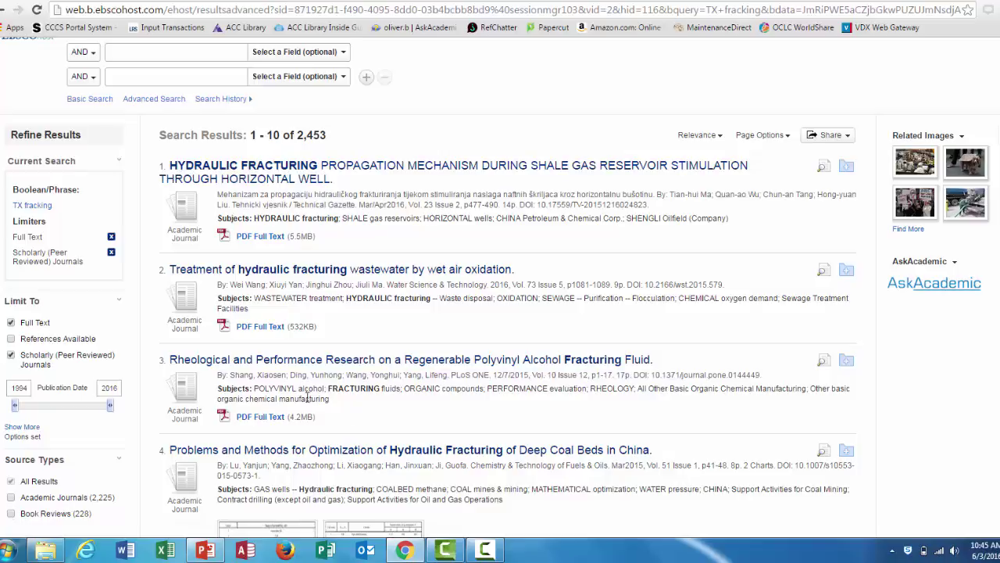
# Step: View result 3, the regenerable polyvinyl alcohol fracturing fluid article's detailed record
pyautogui.click(262, 361)
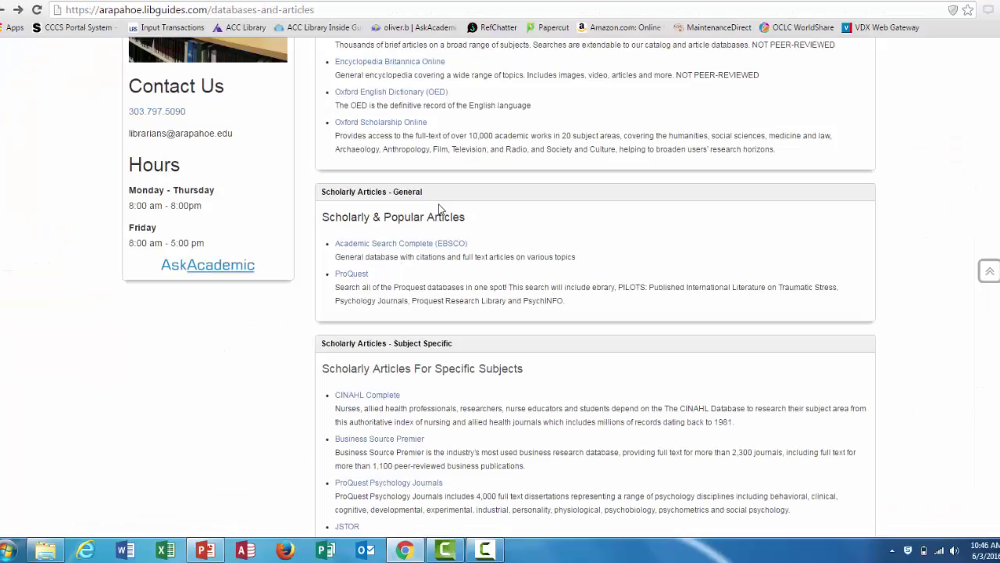
# Step: Return to the databases guide and open ProQuest under Scholarly Articles - General
pyautogui.click(4, 12)
pyautogui.click(350, 275)
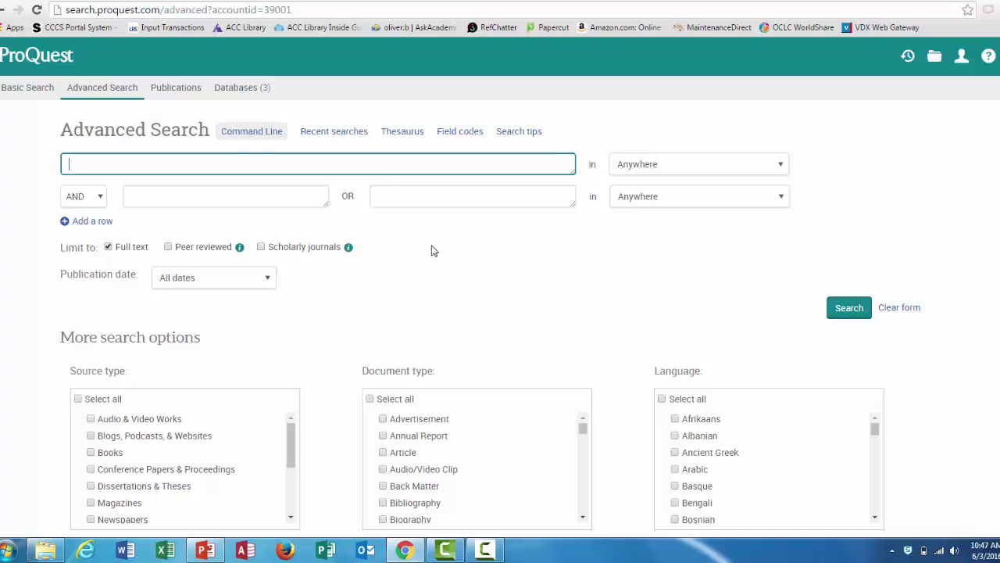
# Step: Enter 'fracking' in ProQuest's first search box, keeping the Full text limiter checked
pyautogui.write('acking')
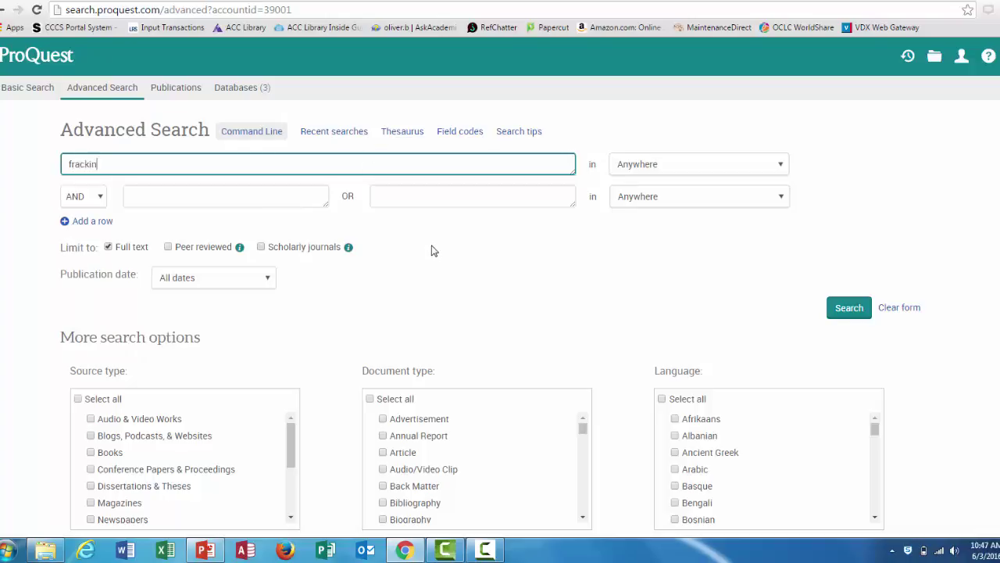
pyautogui.click(557, 260)
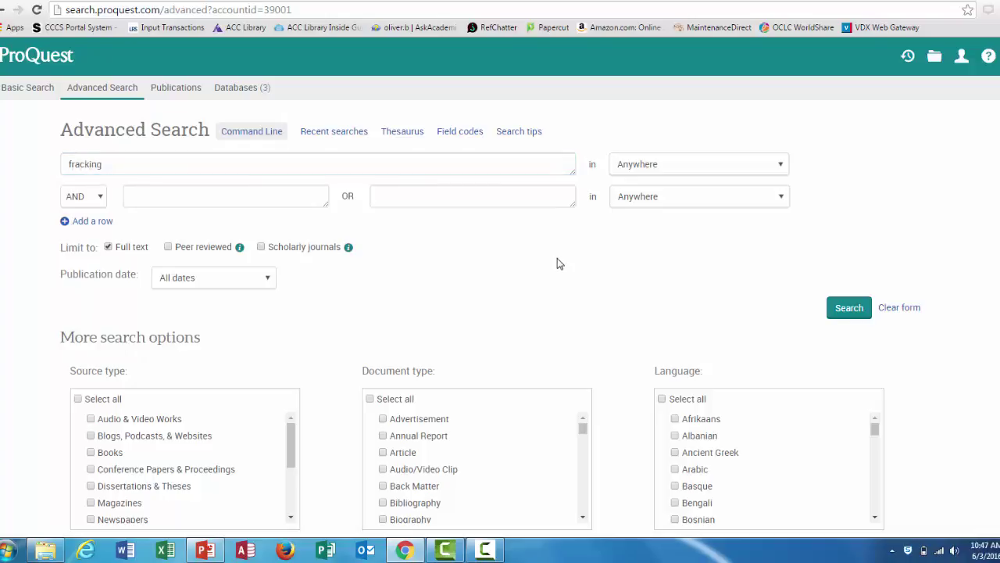
# Step: Run the fracking search and filter its 11,771 results to Scholarly journals (666)
pyautogui.click(844, 310)
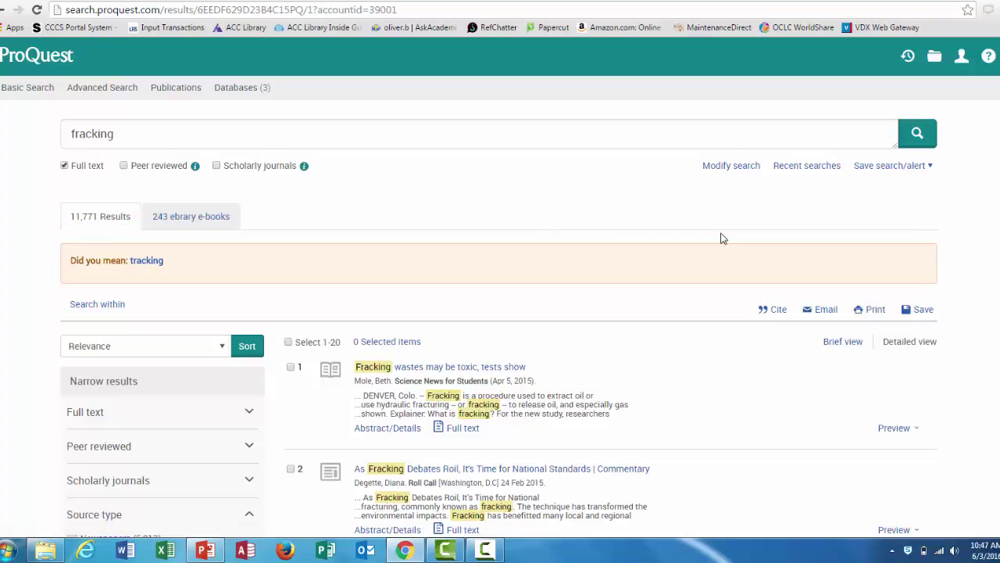
pyautogui.scroll(-2, 398, 271)
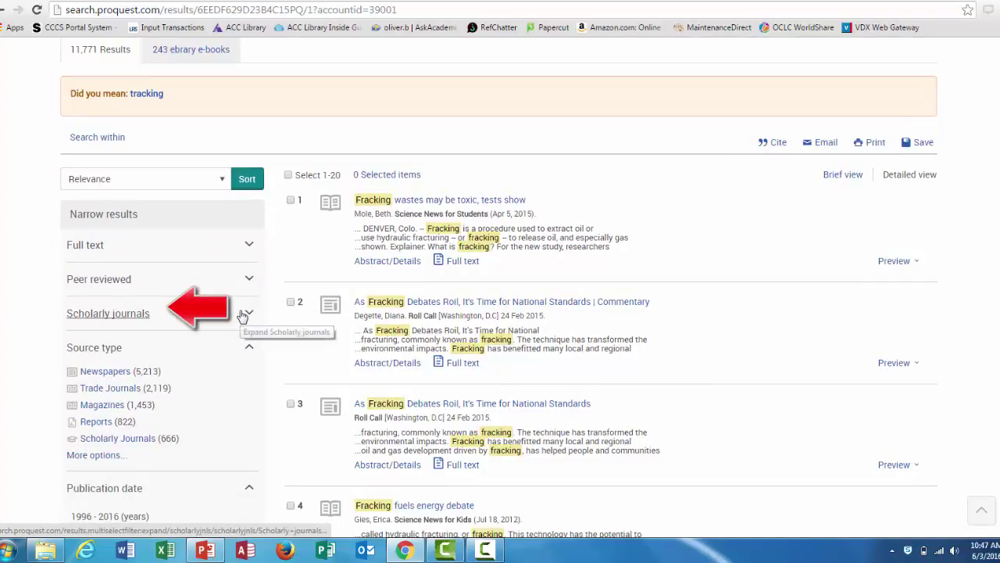
pyautogui.click(244, 315)
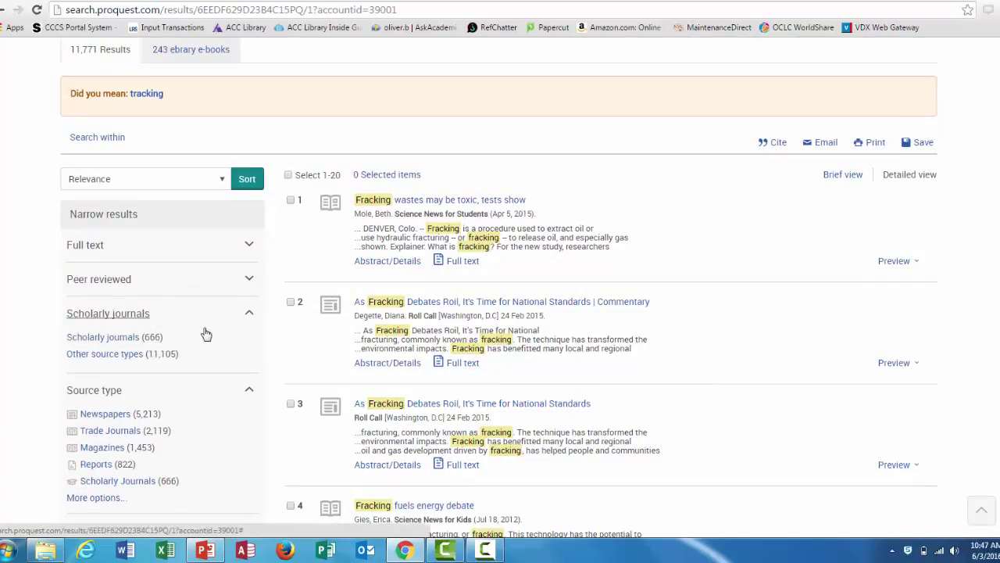
pyautogui.click(124, 341)
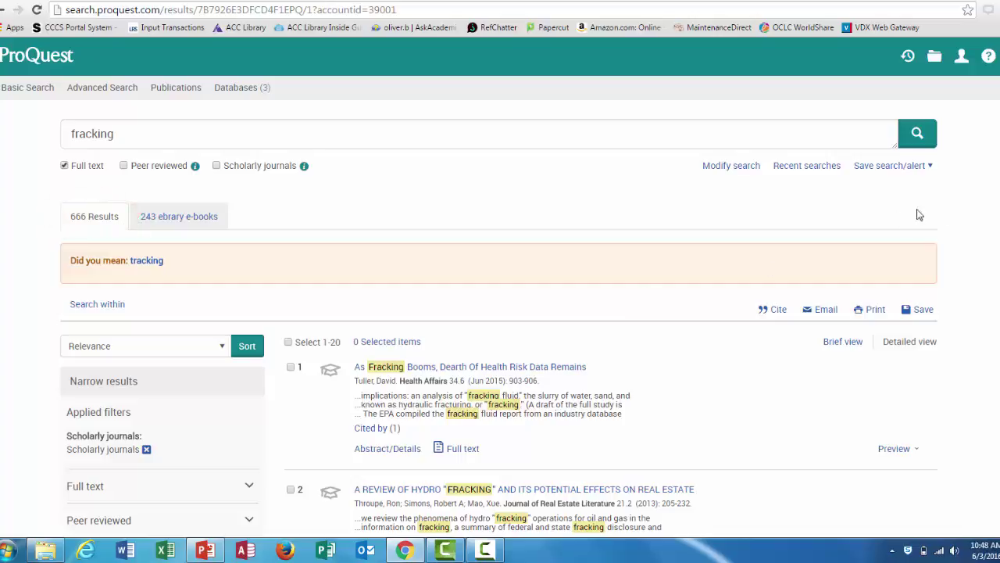
# Step: Add the Peer reviewed filter, trimming the scholarly fracking results to 423
pyautogui.scroll(-4, 969, 181)
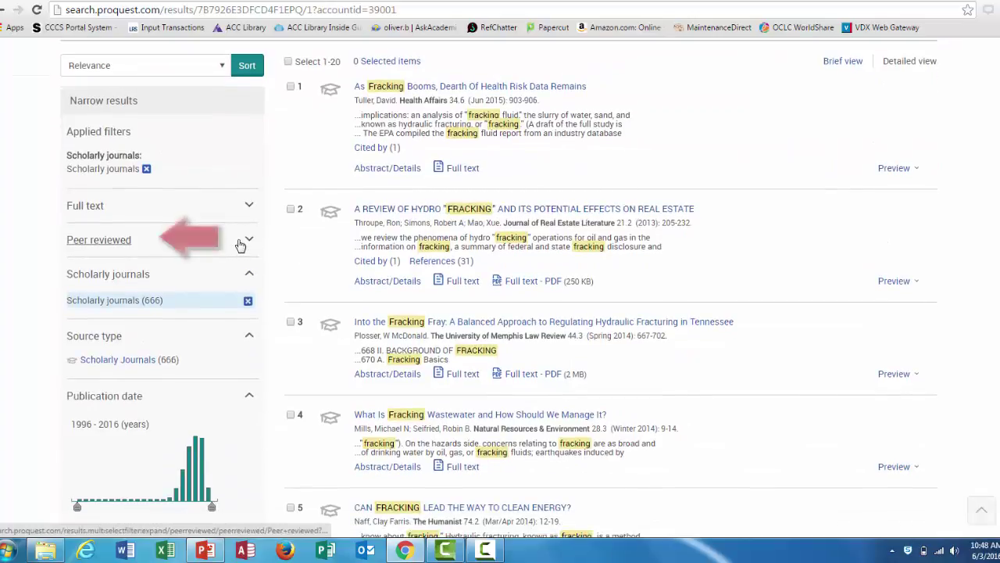
pyautogui.click(240, 242)
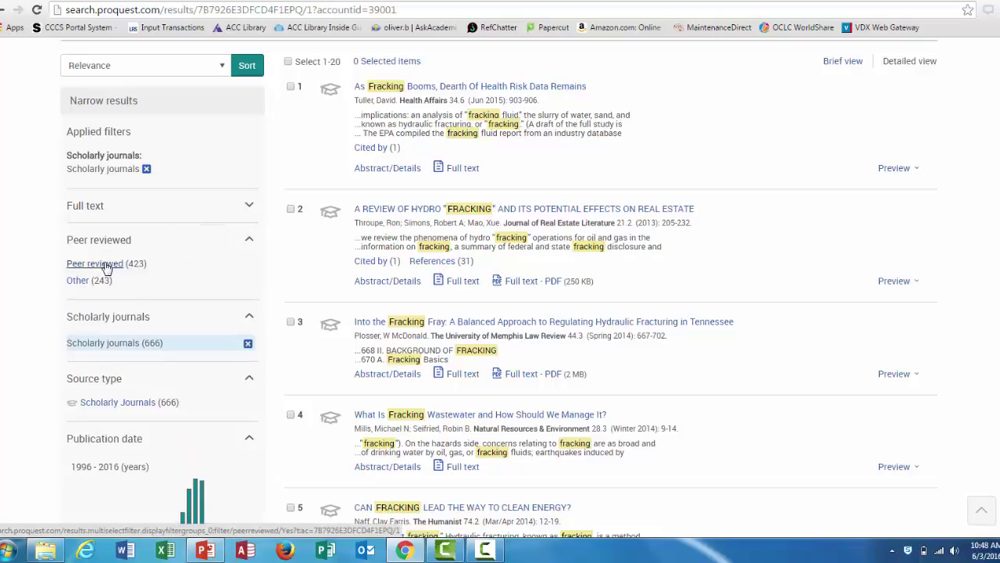
pyautogui.click(102, 265)
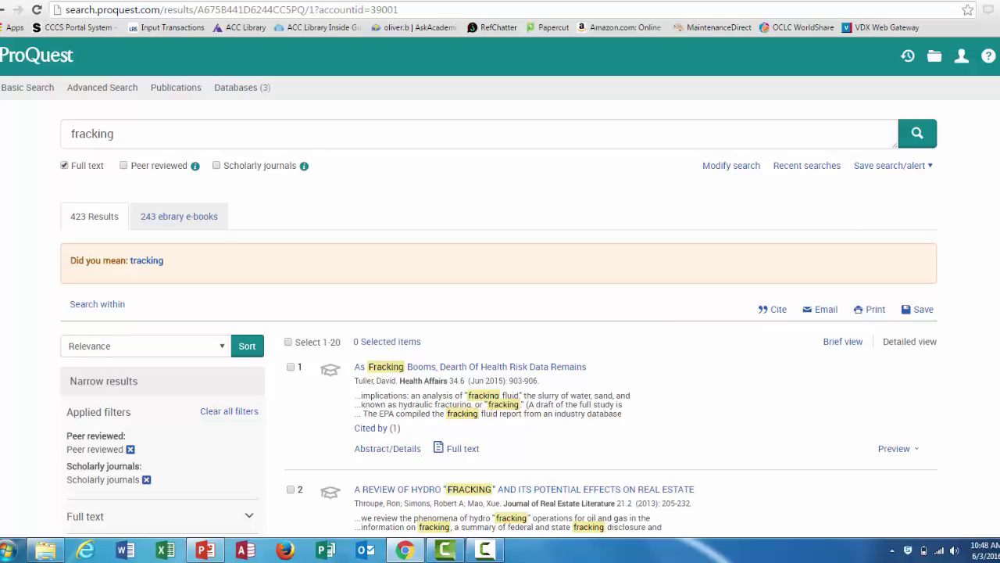
pyautogui.scroll(-4, 500, 313)
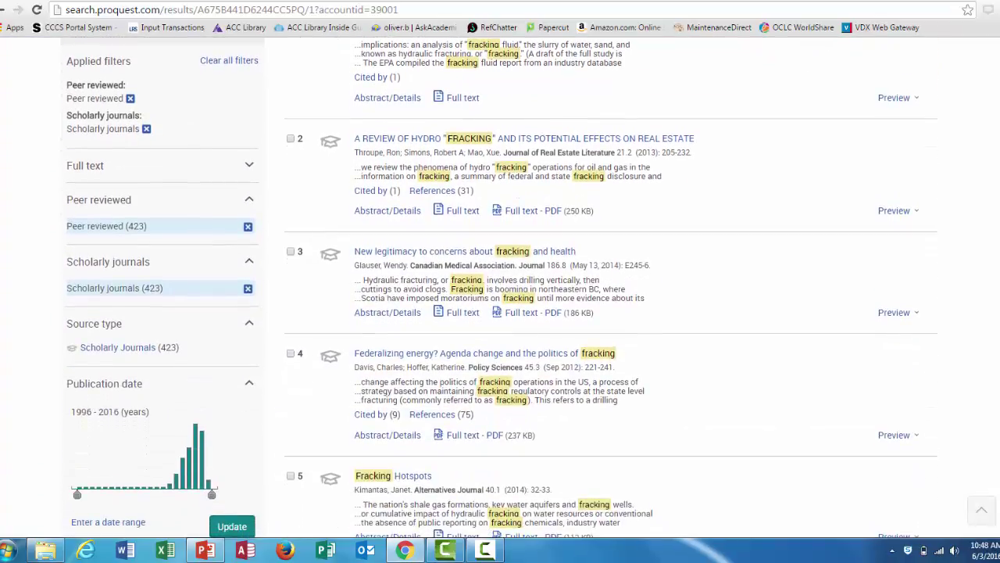
pyautogui.scroll(1, 500, 313)
pyautogui.scroll(-5, 500, 313)
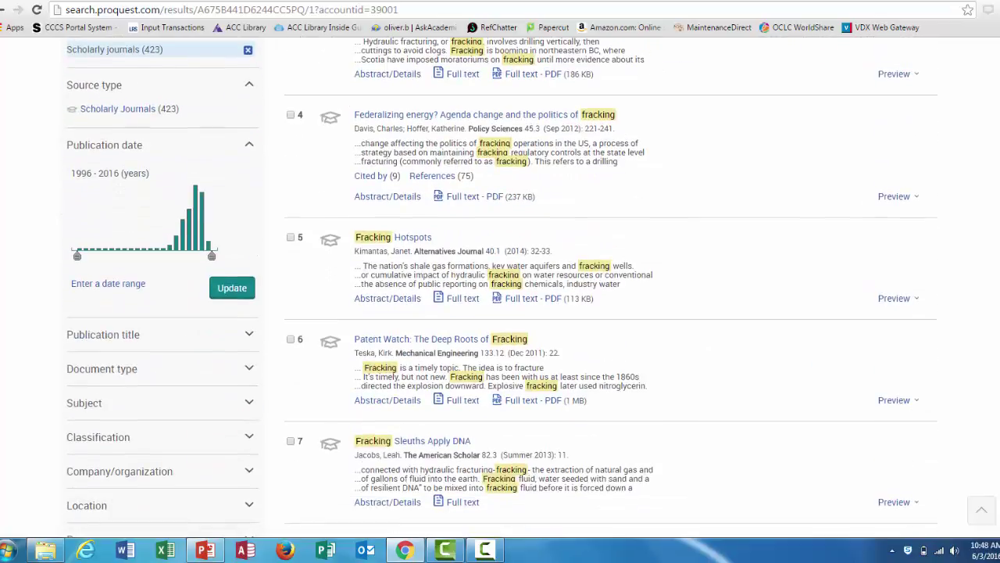
pyautogui.scroll(1, 500, 312)
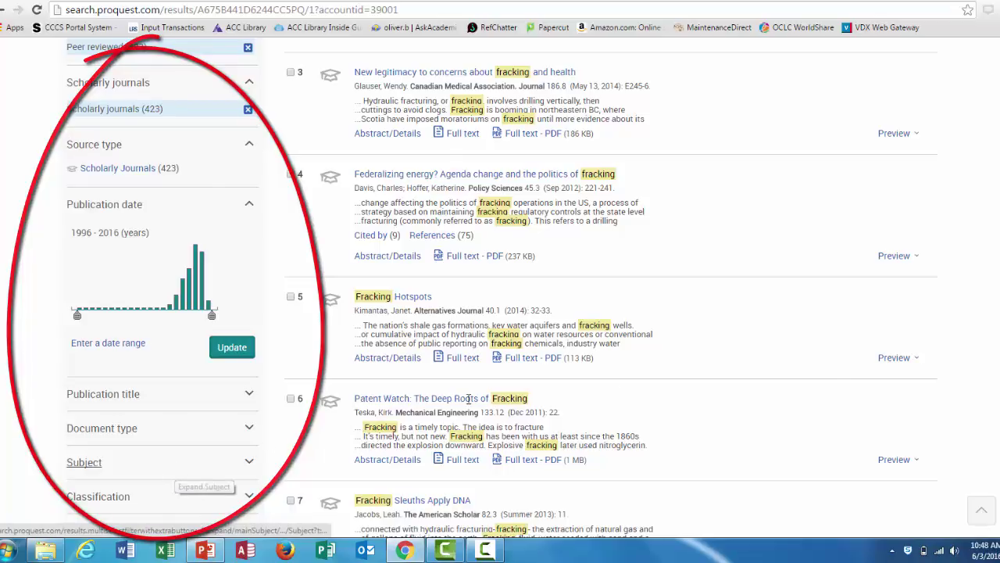
pyautogui.scroll(4, 500, 287)
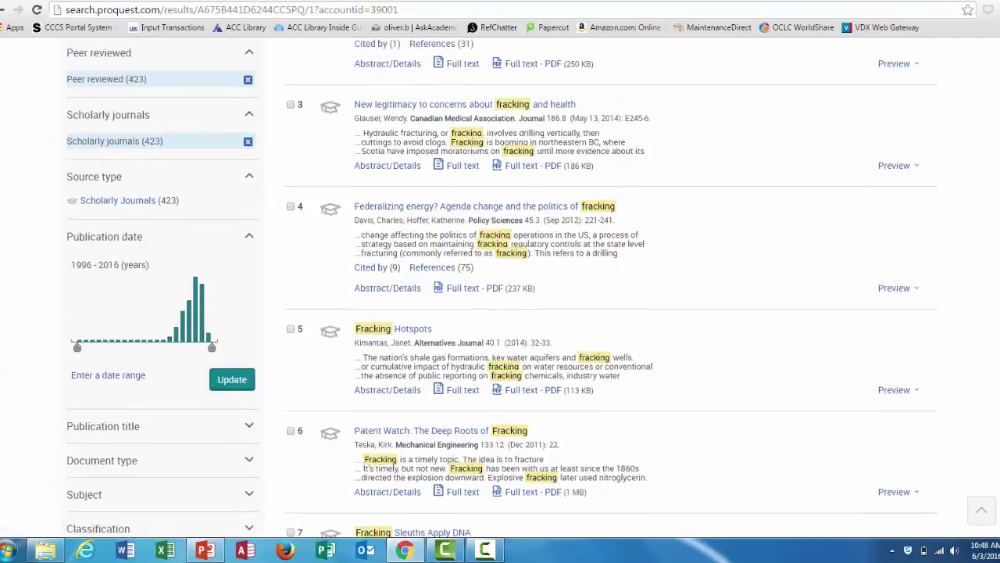
pyautogui.scroll(1, 500, 287)
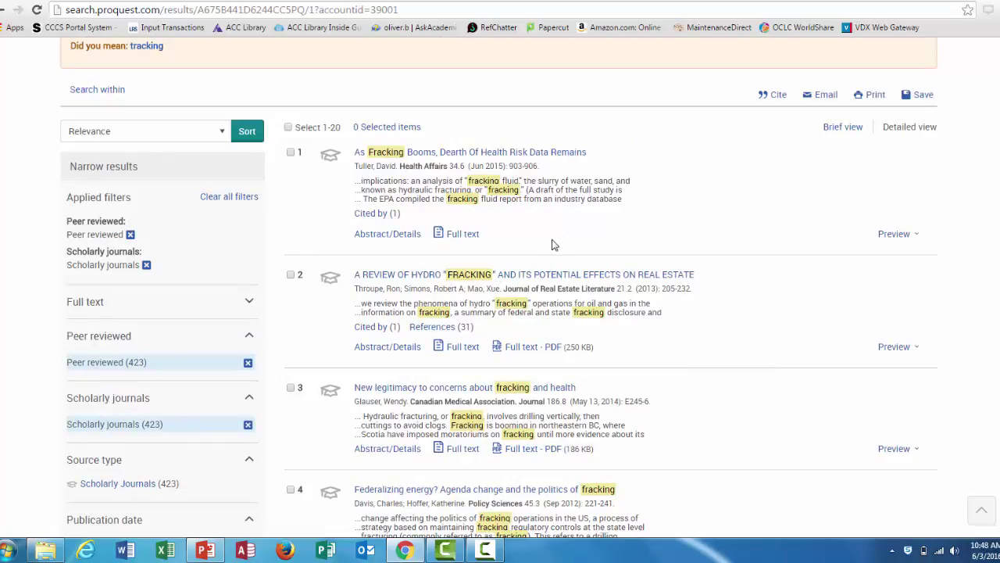
# Step: Open Abstract/Details for result 2, A REVIEW OF HYDRO "FRACKING" AND ITS POTENTIAL EFFECTS ON REAL ESTATE
pyautogui.click(383, 351)
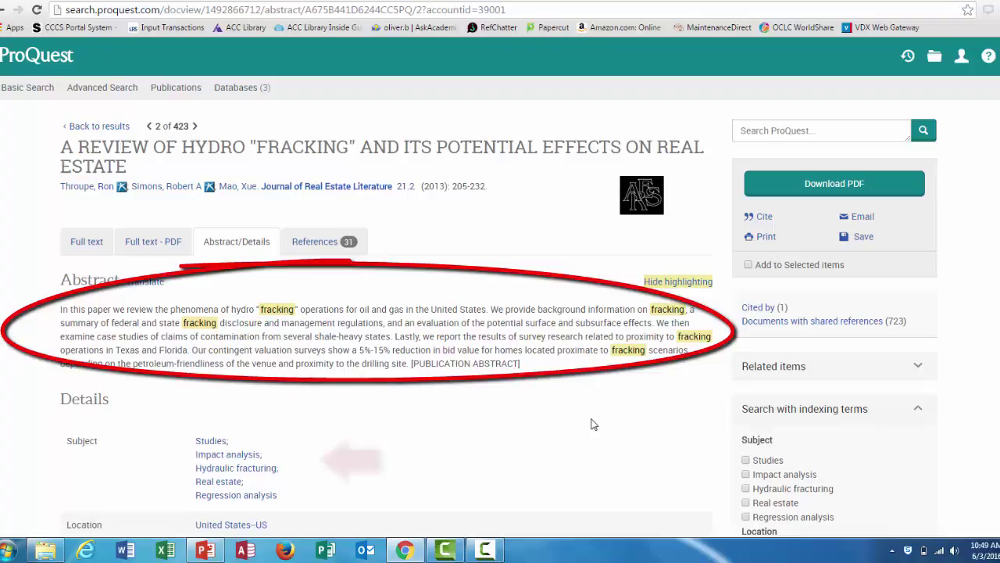
pyautogui.scroll(-3, 592, 424)
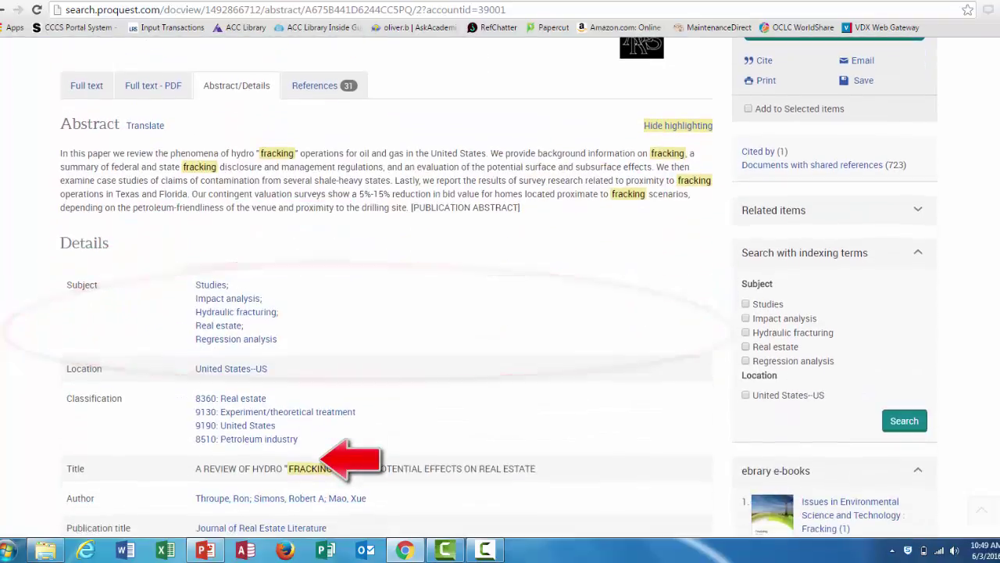
pyautogui.scroll(-2, 499, 286)
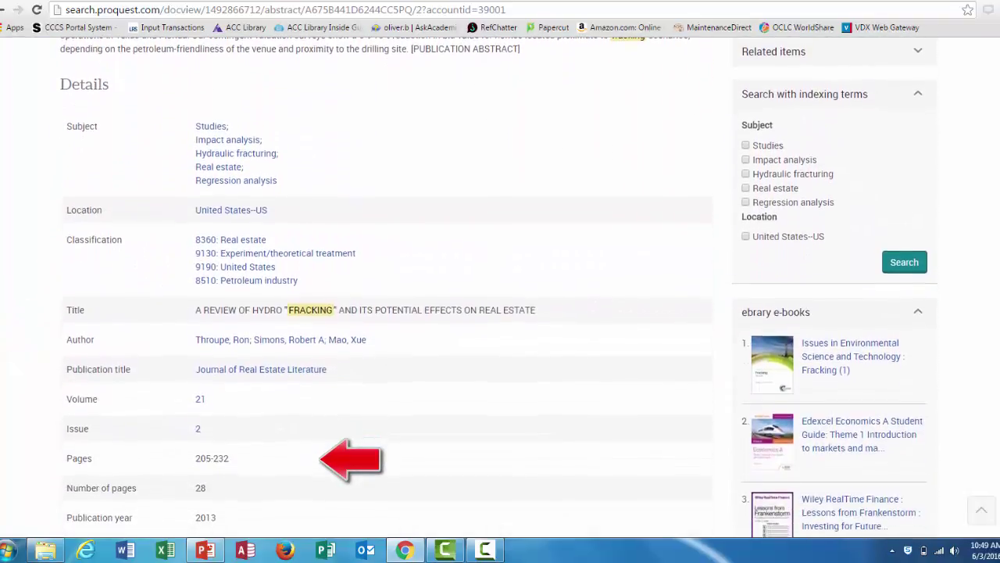
pyautogui.scroll(-2, 498, 286)
pyautogui.scroll(3, 498, 286)
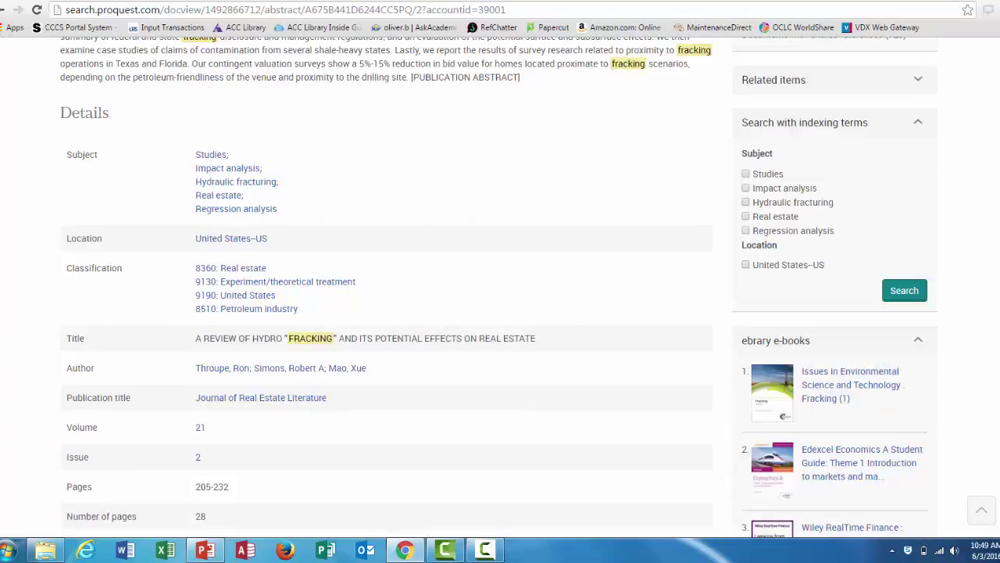
pyautogui.scroll(4, 876, 185)
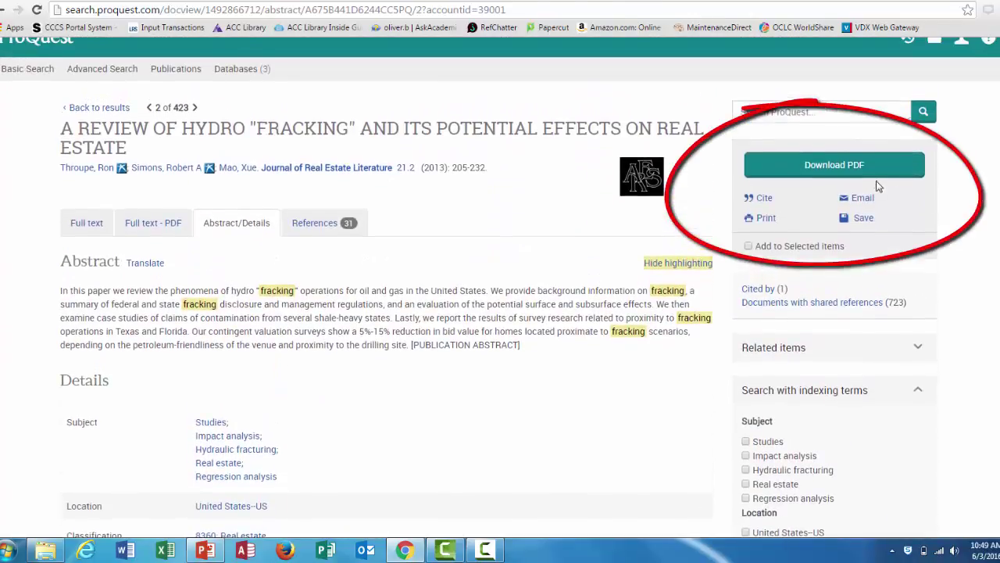